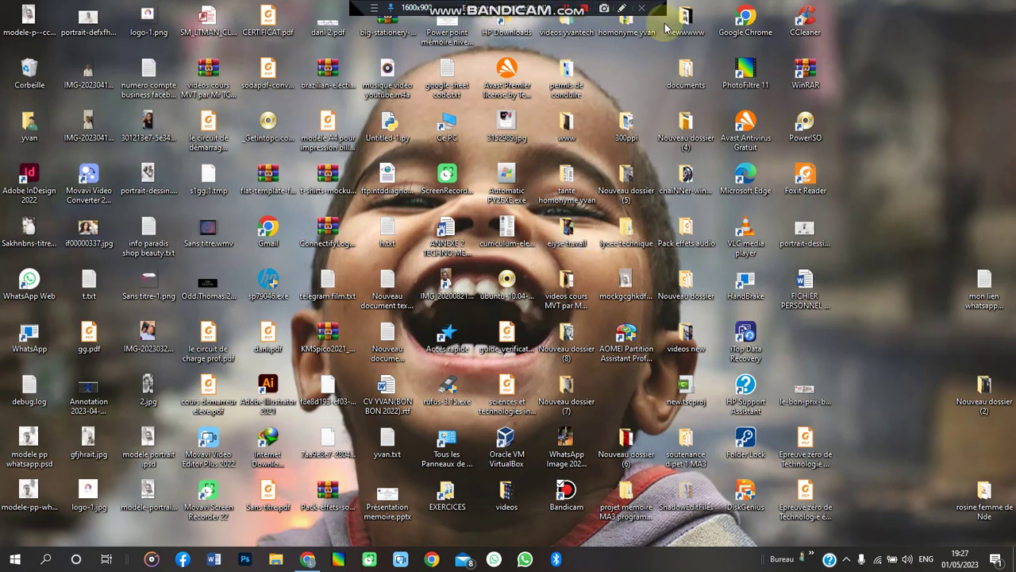
- Switch to the Photopea browser window and dismiss the WhatsApp notification
{"action": "mouse_move", "coordinate": [306, 561]}
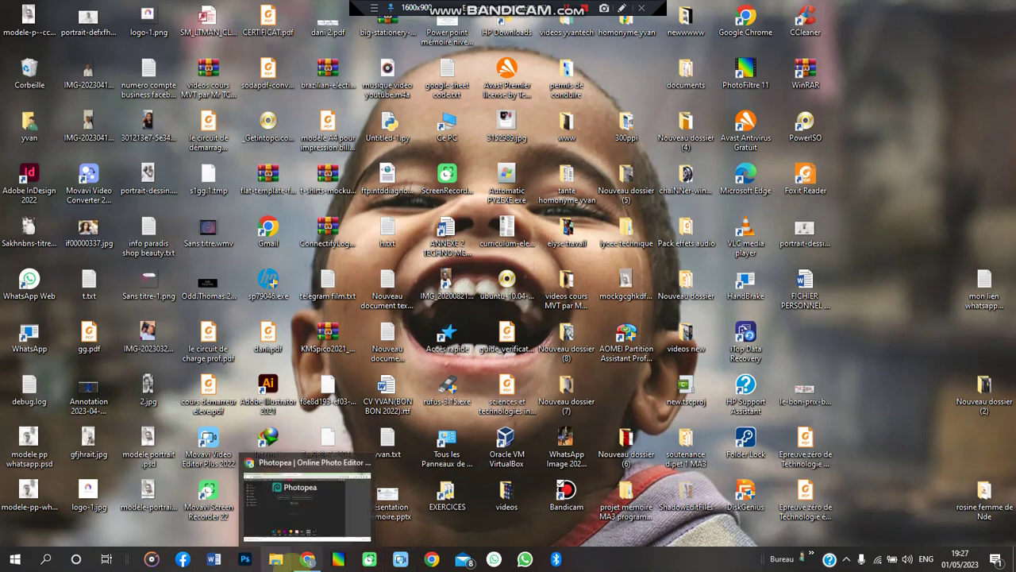
{"action": "left_click", "coordinate": [260, 560]}
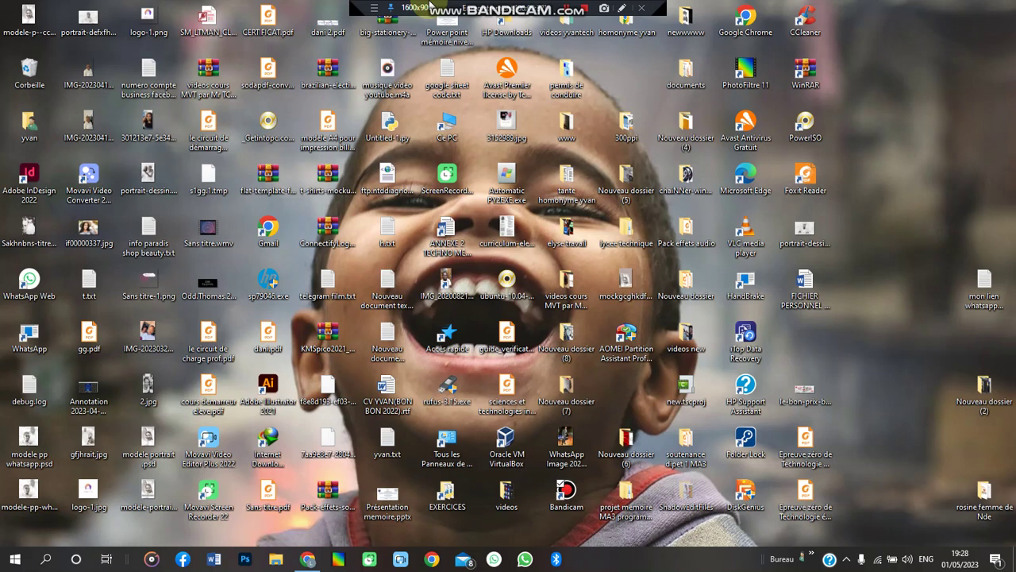
{"action": "left_click", "coordinate": [308, 561]}
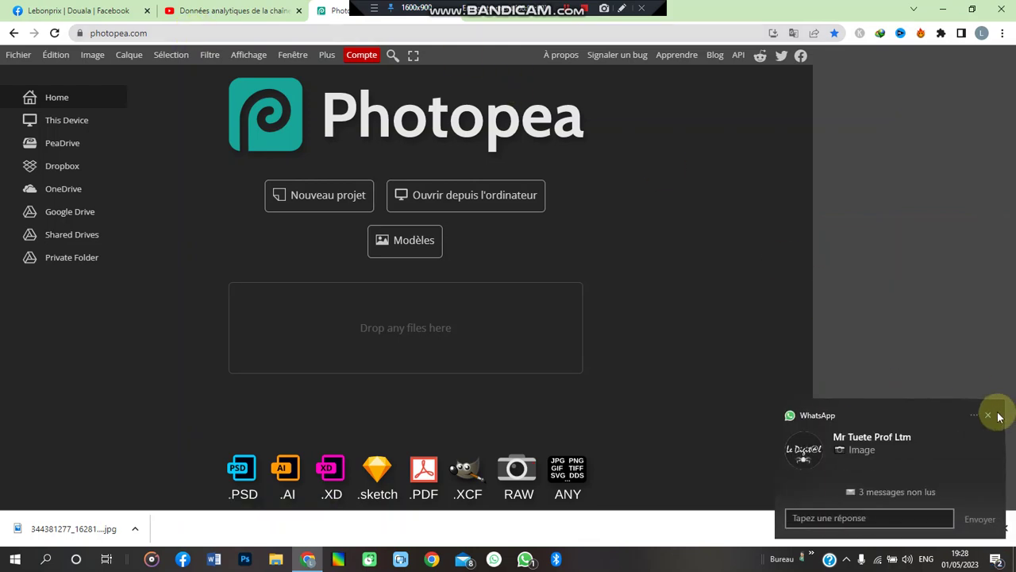
{"action": "left_click", "coordinate": [988, 413]}
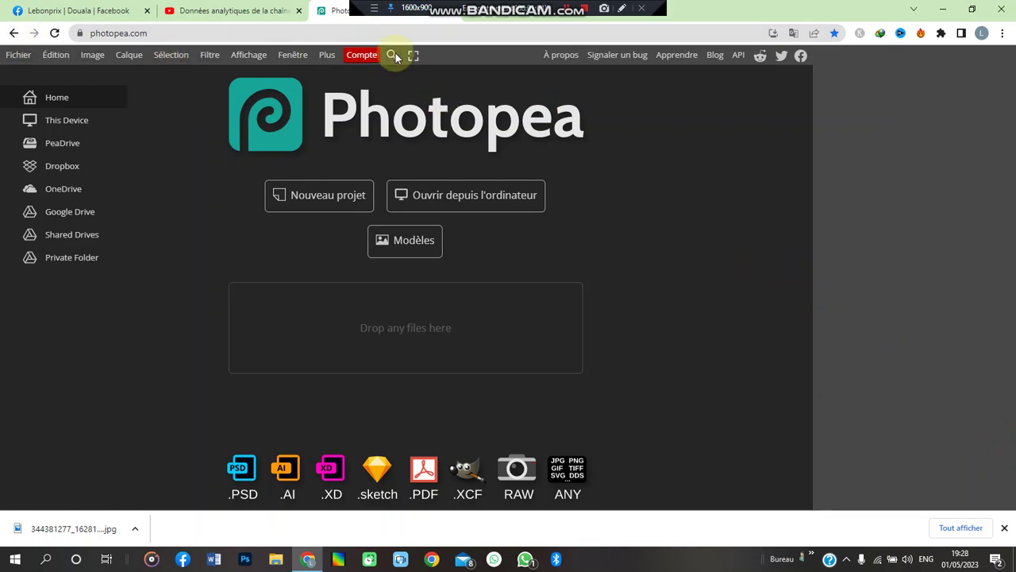
- View the account types and their features, close that window and dismiss the incoming notification
{"action": "left_click", "coordinate": [362, 55]}
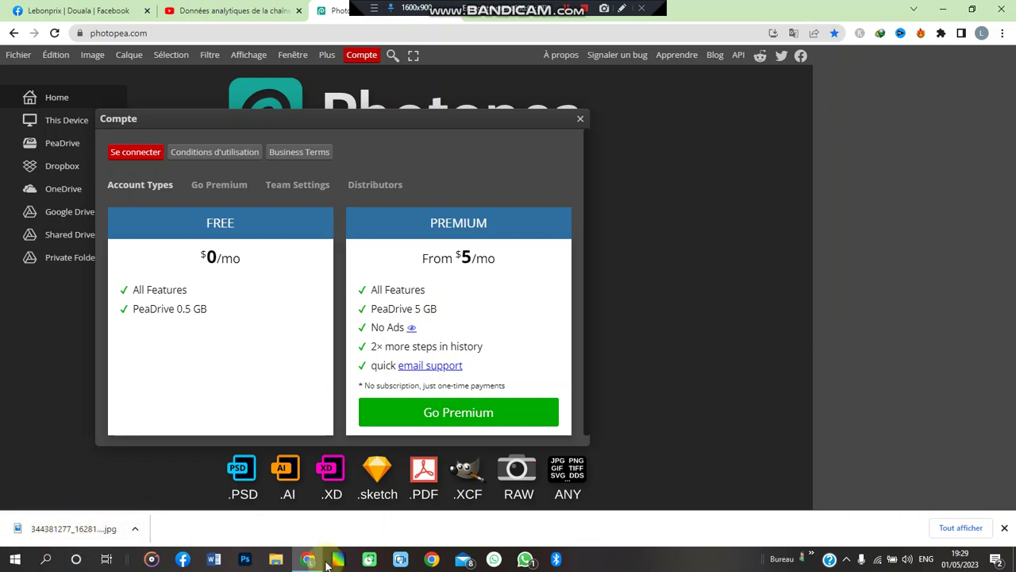
{"action": "left_click", "coordinate": [581, 122]}
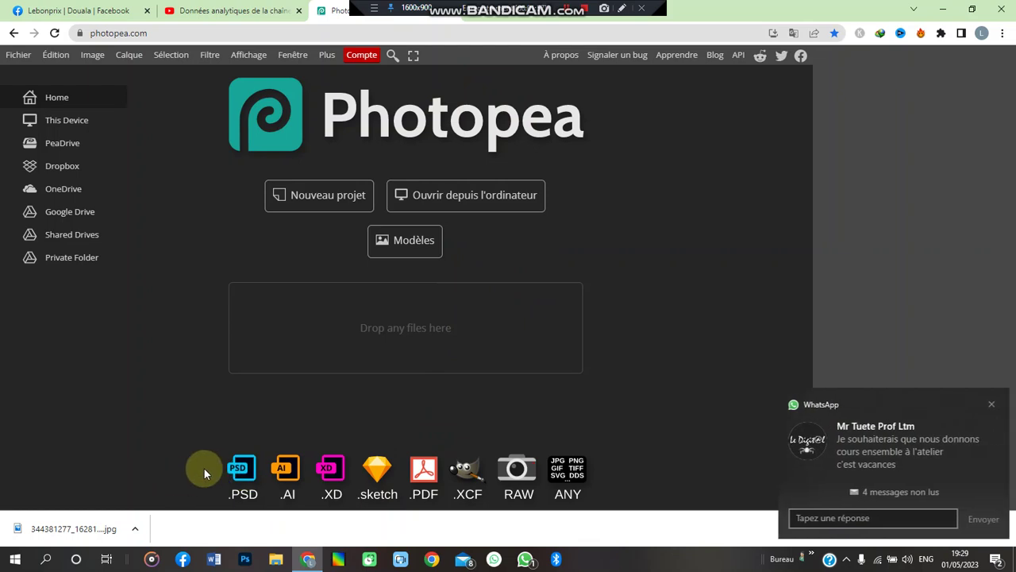
{"action": "left_click", "coordinate": [992, 405]}
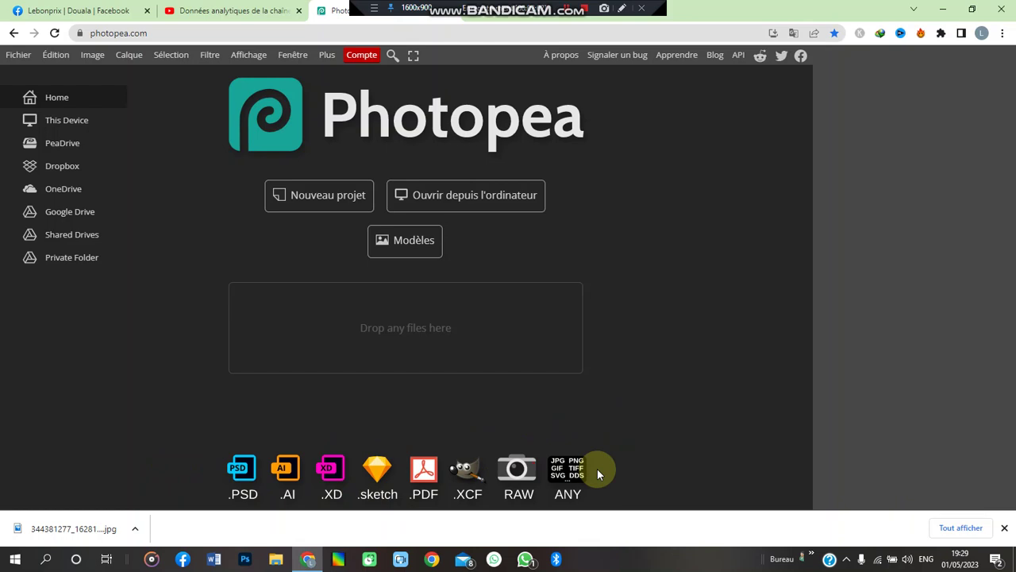
- Start a new project, look through the templates and social presets, and pick the A4 print preset
{"action": "left_click", "coordinate": [13, 57]}
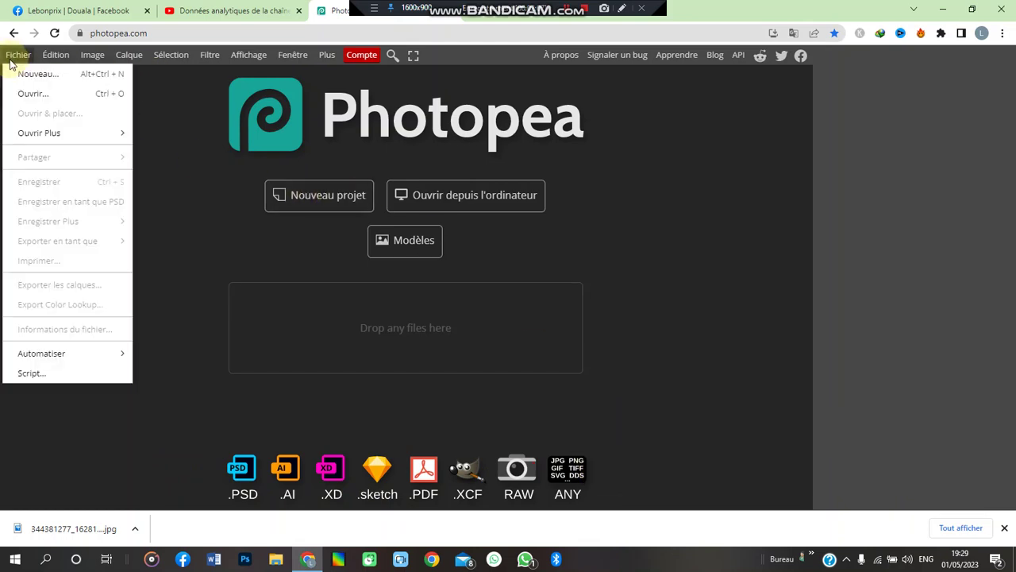
{"action": "left_click", "coordinate": [40, 73]}
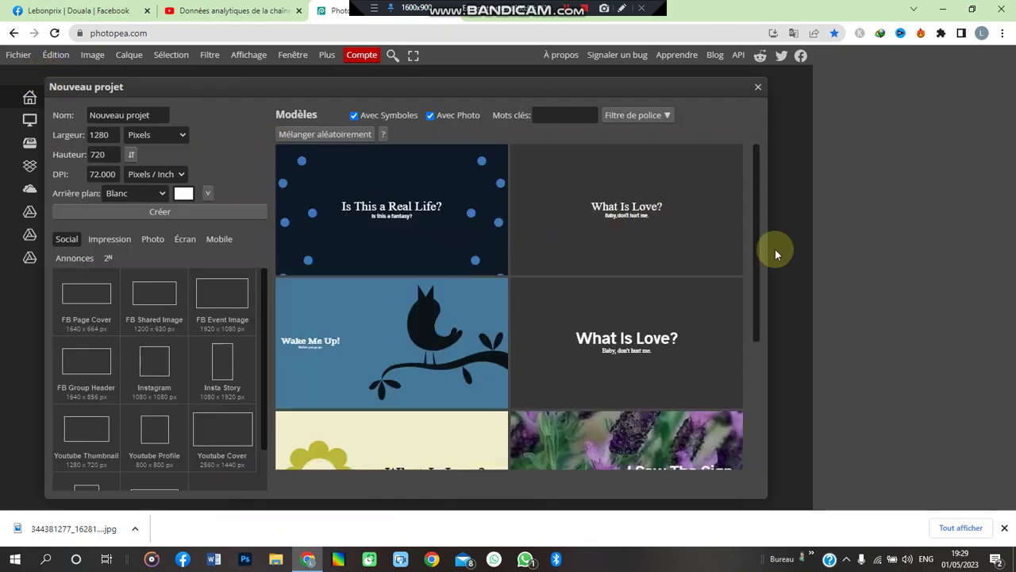
{"action": "left_click_drag", "start_coordinate": [755, 239], "coordinate": [748, 265]}
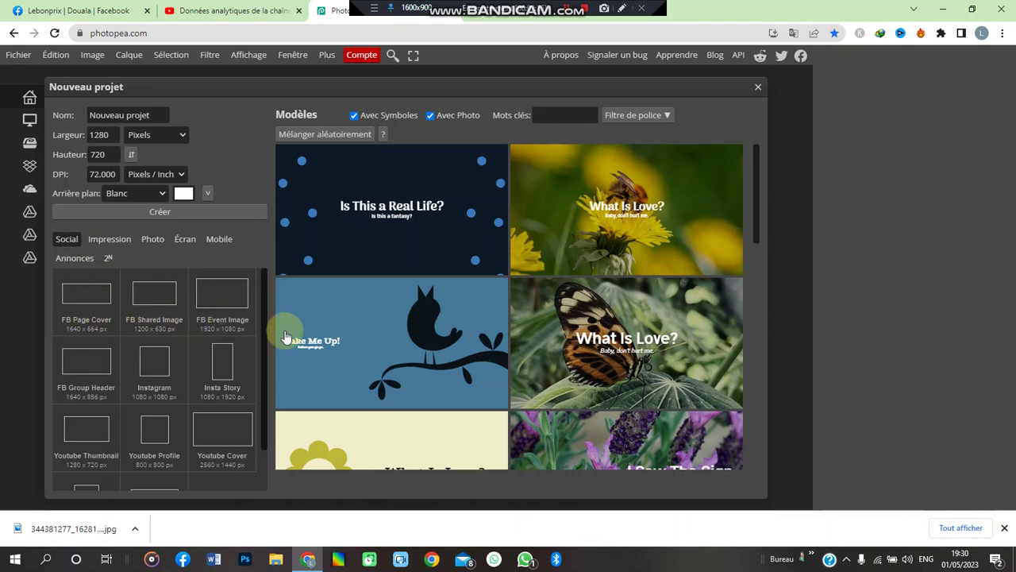
{"action": "left_click_drag", "start_coordinate": [264, 336], "coordinate": [257, 388]}
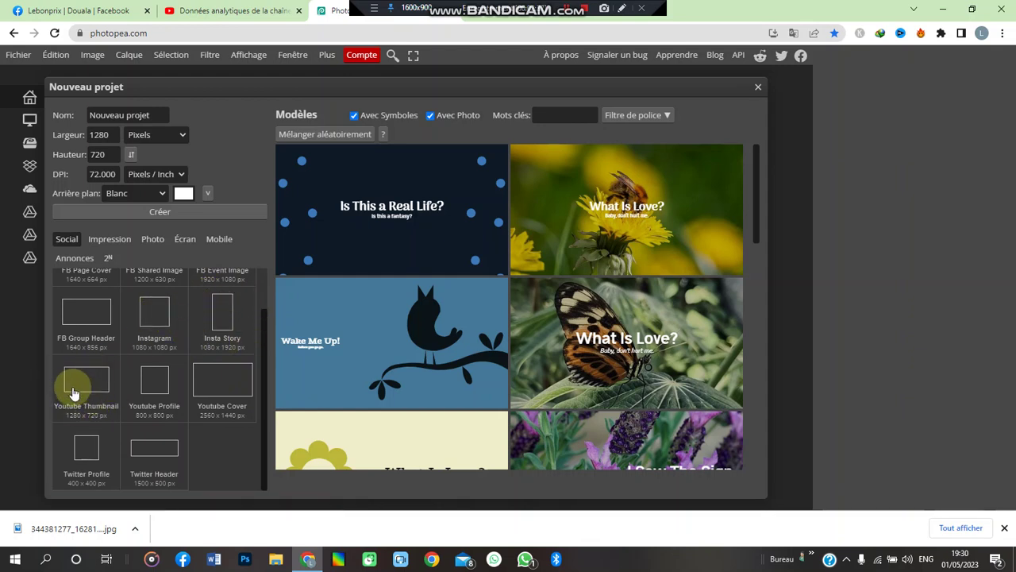
{"action": "left_click", "coordinate": [109, 240]}
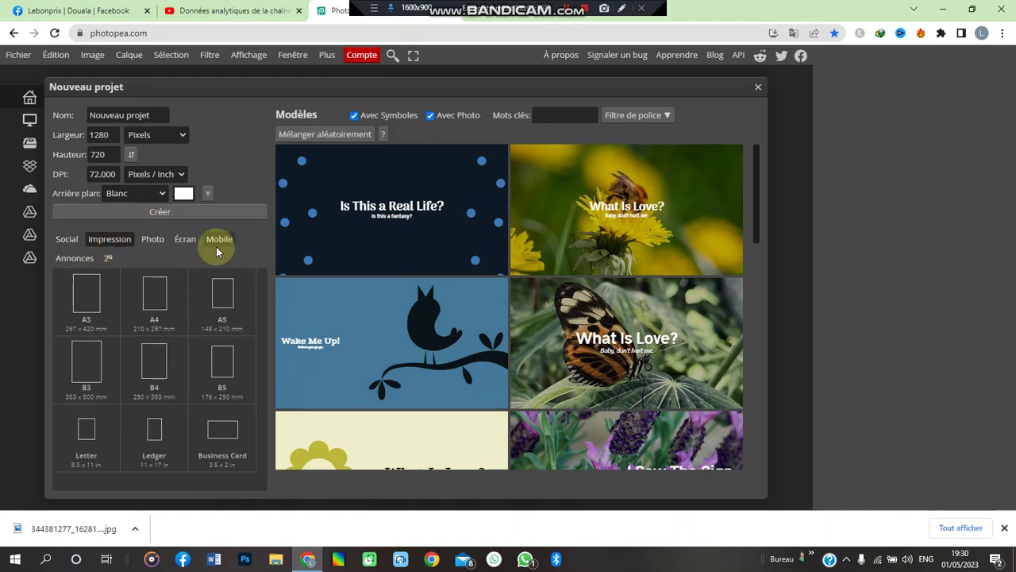
{"action": "left_click", "coordinate": [152, 303]}
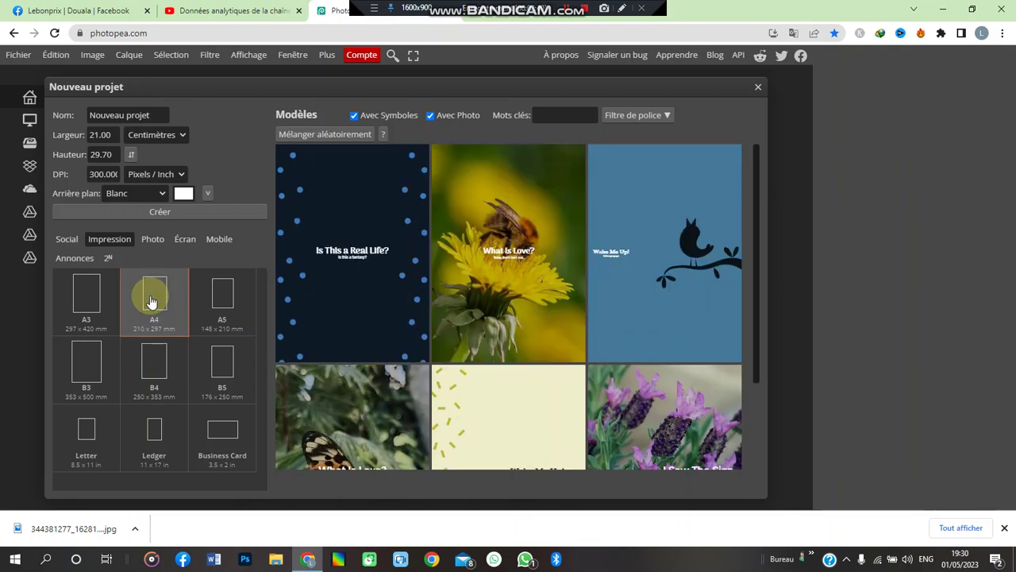
- Name the new project yvantech
{"action": "left_click", "coordinate": [156, 115]}
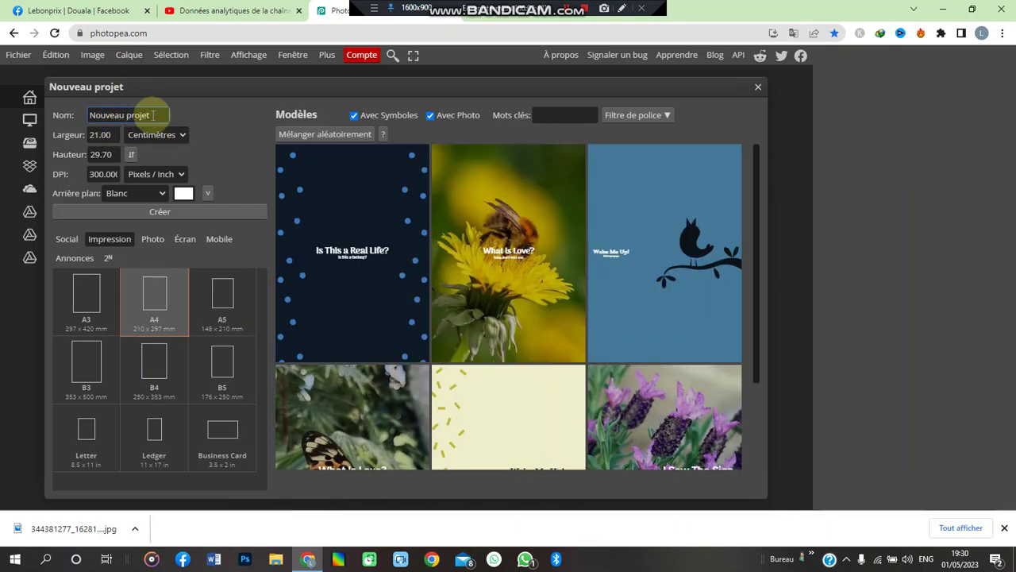
{"action": "key", "text": "BackSpace"}
{"action": "key", "text": "BackSpace"}
{"action": "key", "text": "BackSpace"}
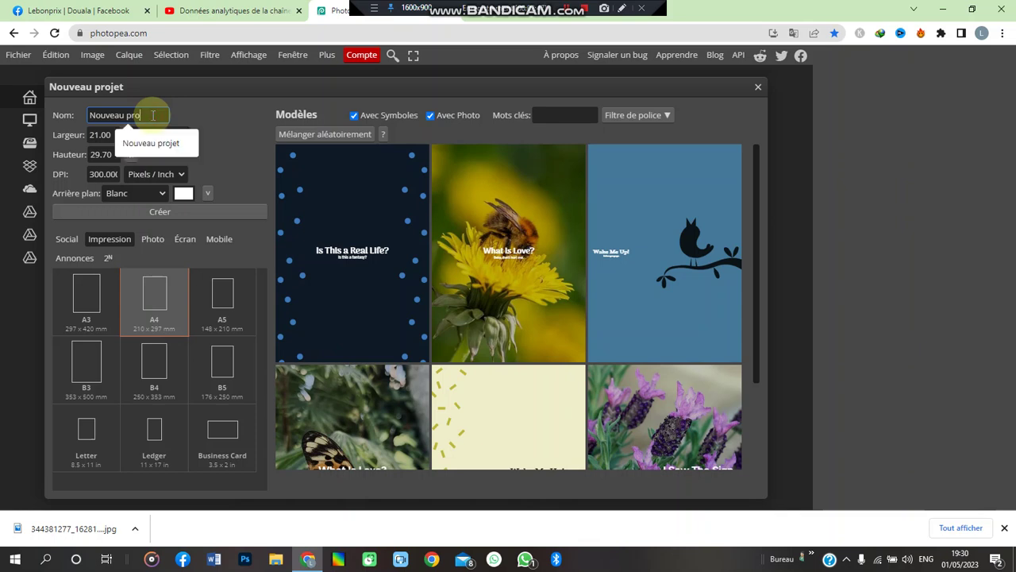
{"action": "key", "text": "BackSpace"}
{"action": "key", "text": "BackSpace"}
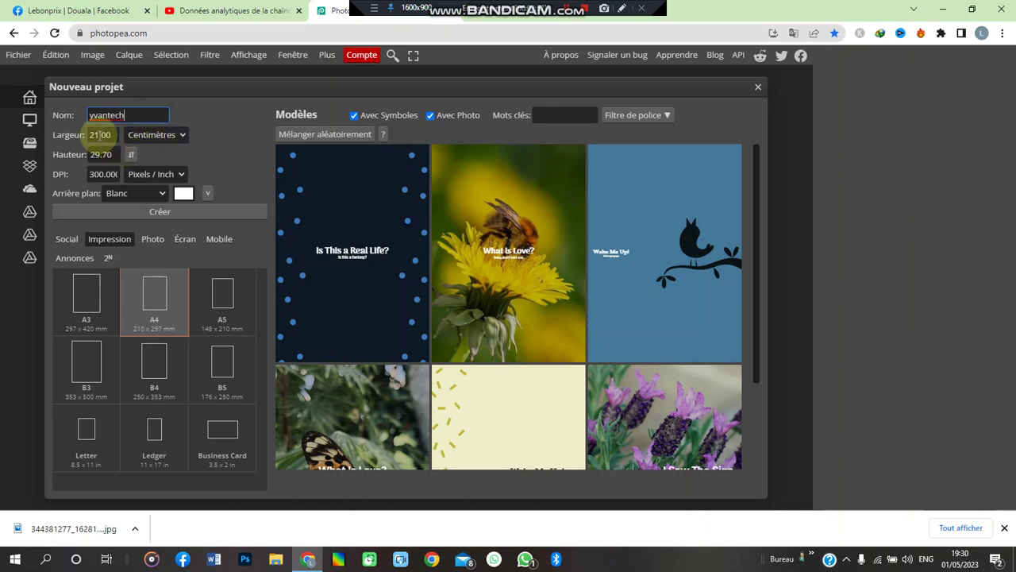
- Review the unit, width and resolution settings of the A4 project without changing them, and create the document
{"action": "left_click", "coordinate": [157, 136]}
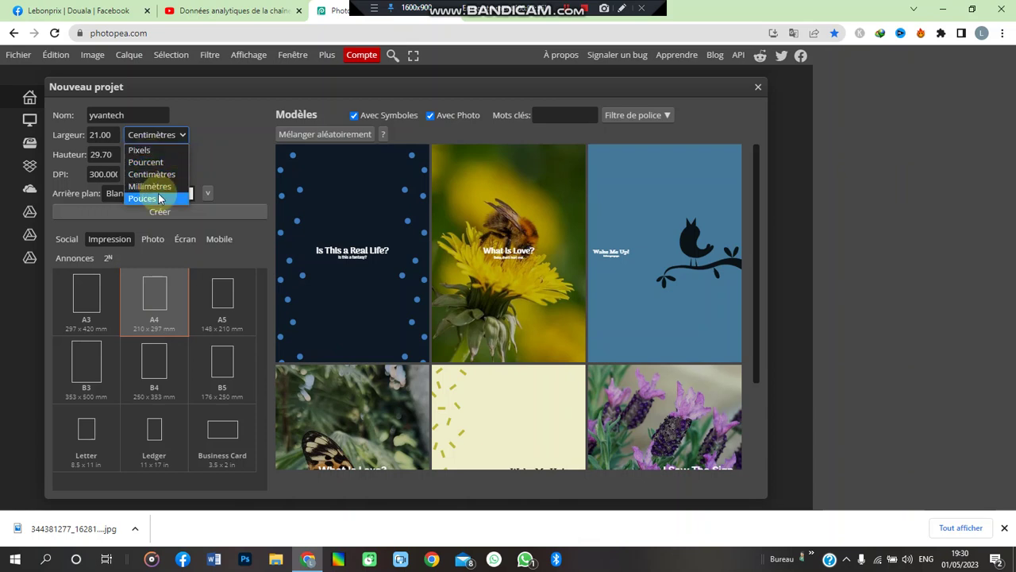
{"action": "left_click", "coordinate": [232, 144]}
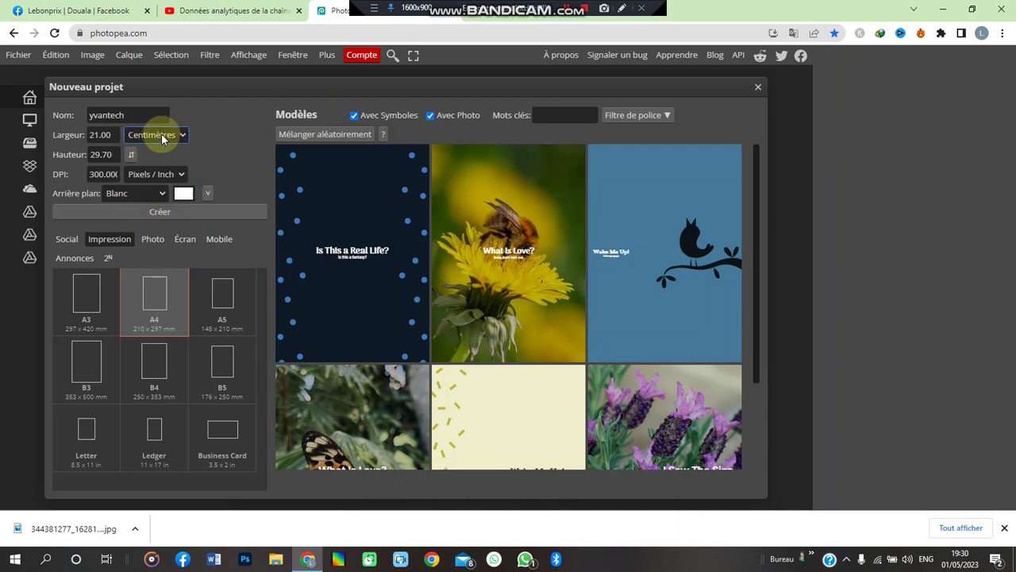
{"action": "double_click", "coordinate": [100, 135]}
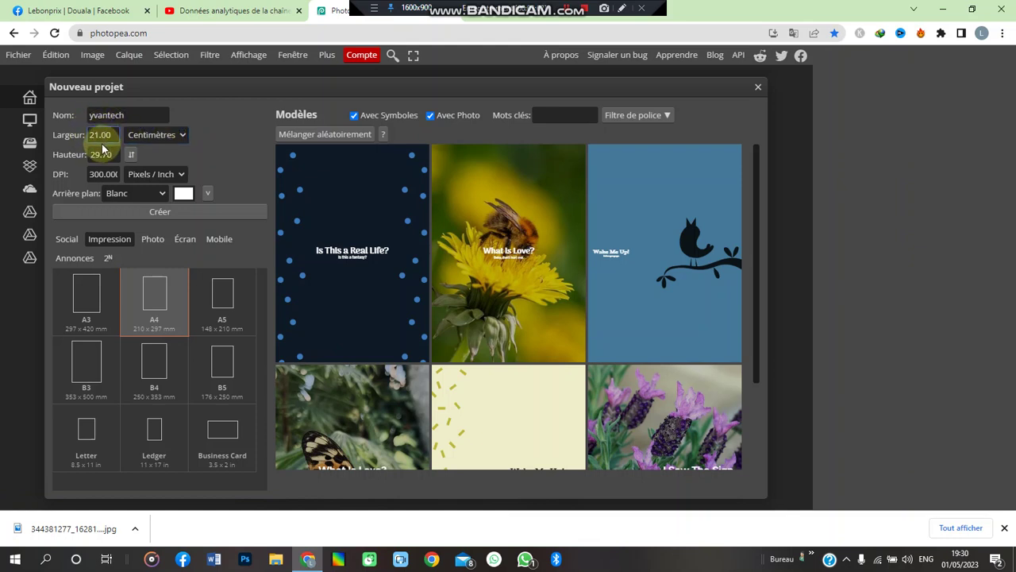
{"action": "left_click", "coordinate": [114, 174]}
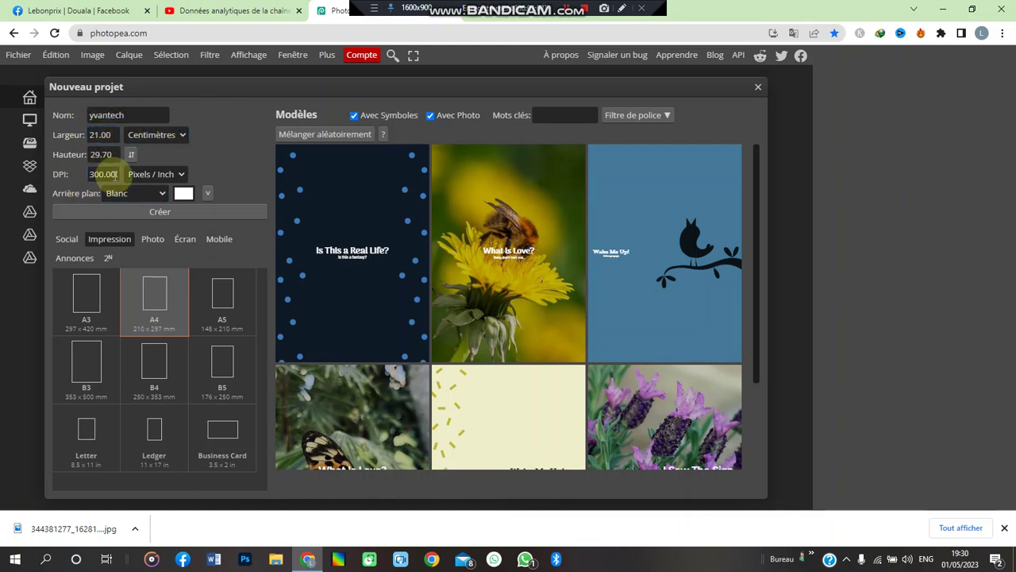
{"action": "left_click_drag", "start_coordinate": [114, 175], "coordinate": [88, 174]}
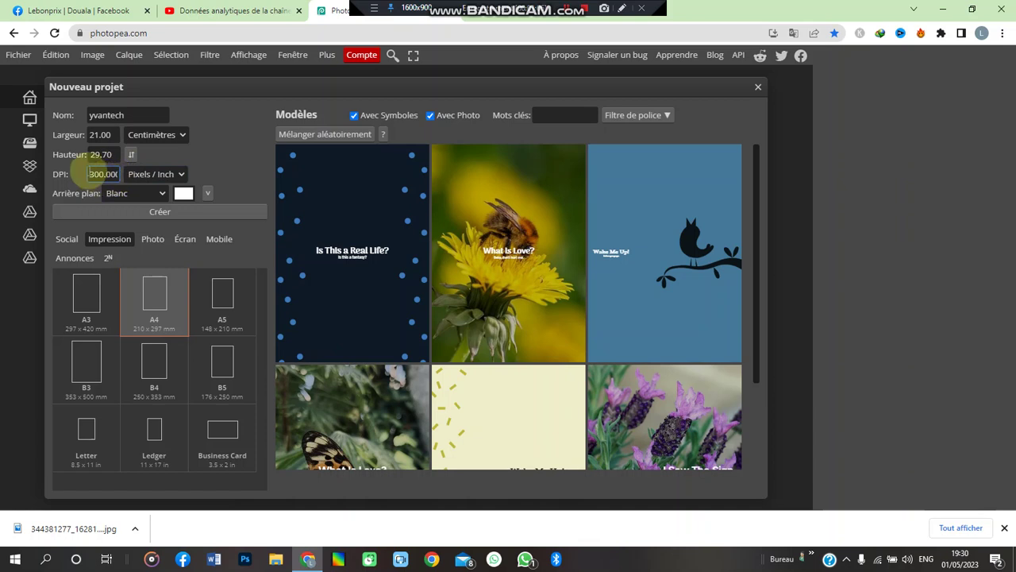
{"action": "key", "text": "Tab"}
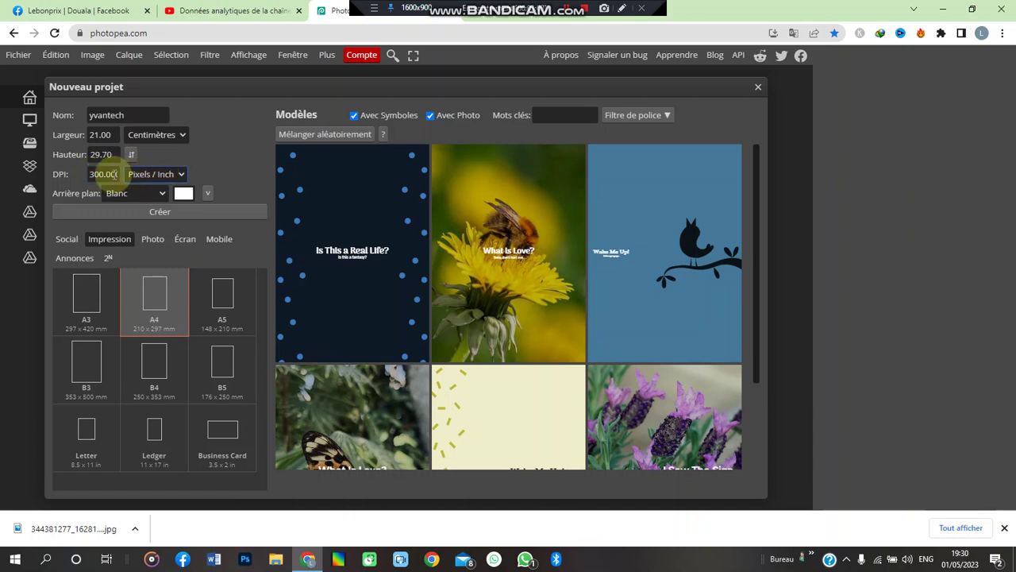
{"action": "left_click", "coordinate": [107, 174]}
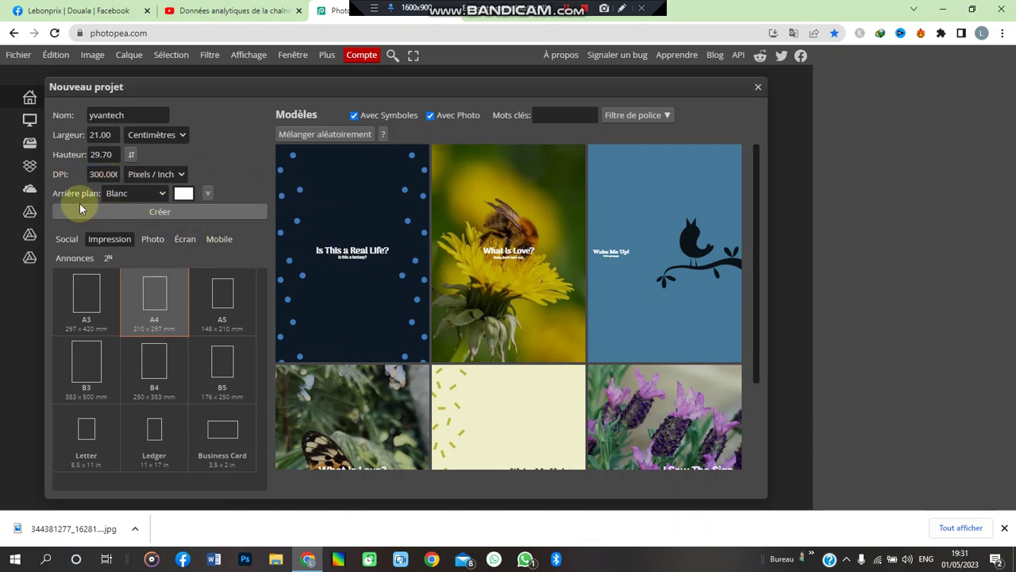
{"action": "left_click", "coordinate": [172, 211]}
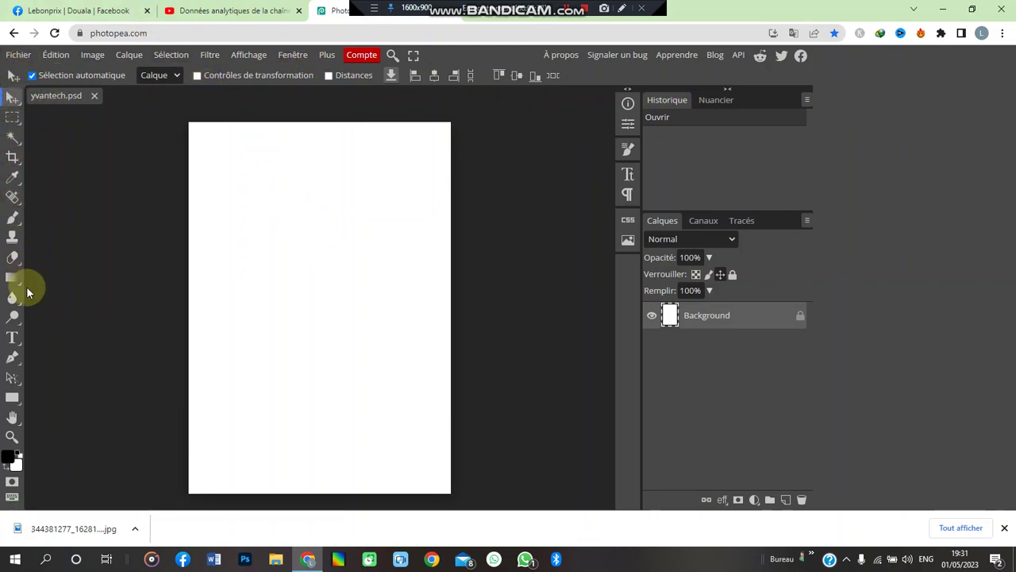
- Draw a black rectangle about 1728 by 871 px in the upper half of the page on a new layer
{"action": "left_click", "coordinate": [13, 397]}
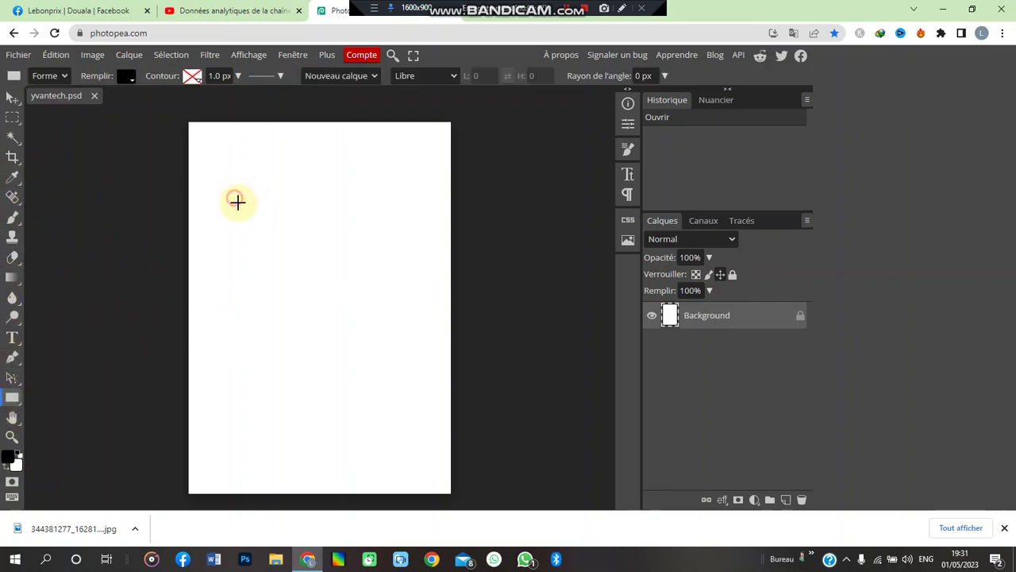
{"action": "left_click_drag", "start_coordinate": [235, 198], "coordinate": [419, 291]}
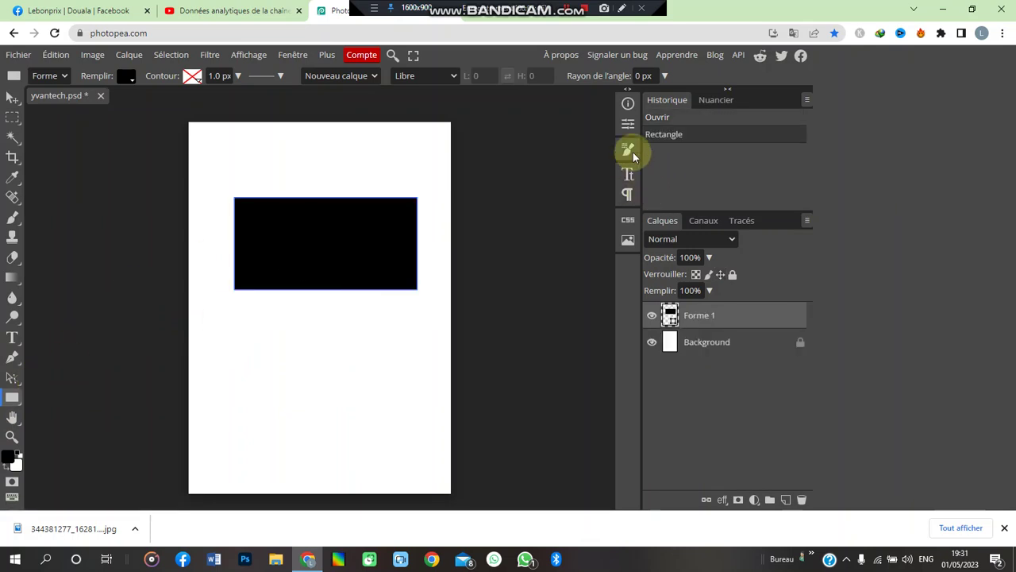
- Try adjusting the rectangle's angle in its live shape properties
{"action": "left_click", "coordinate": [628, 126]}
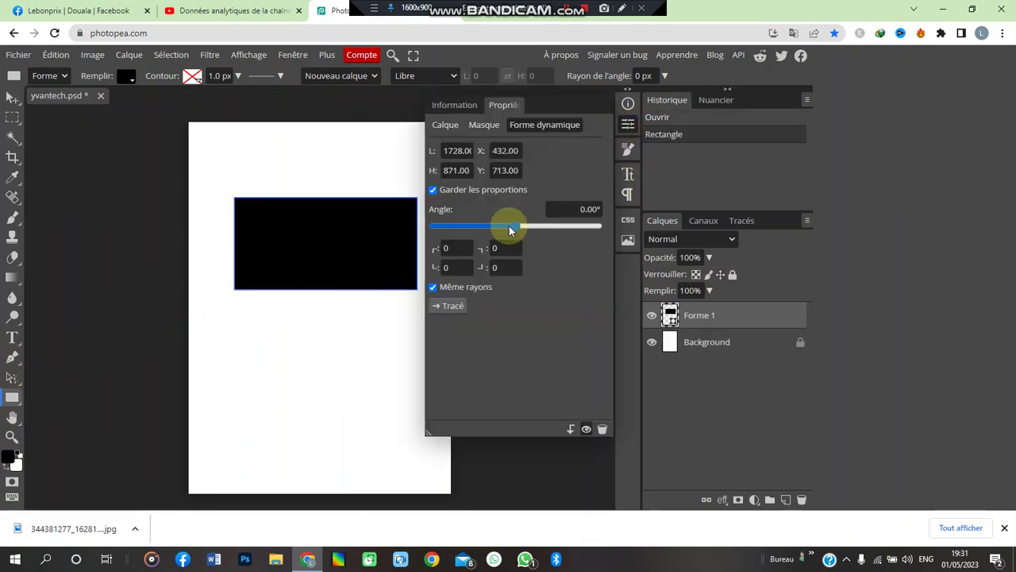
{"action": "mouse_move", "coordinate": [512, 225]}
{"action": "left_mouse_down"}
{"action": "mouse_move", "coordinate": [556, 228]}
{"action": "mouse_move", "coordinate": [502, 227]}
{"action": "mouse_move", "coordinate": [516, 226]}
{"action": "left_mouse_up"}
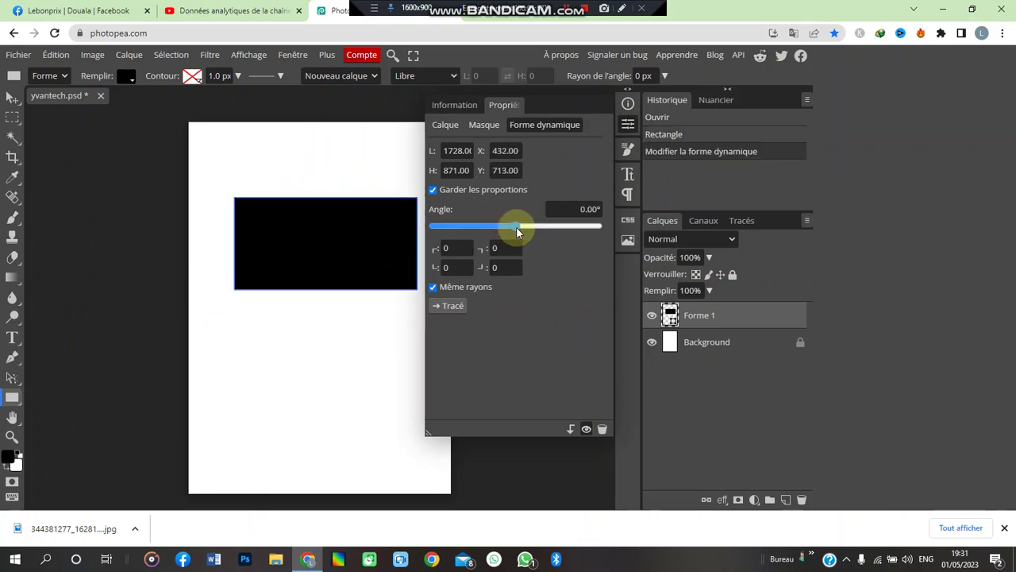
{"action": "left_click", "coordinate": [627, 127]}
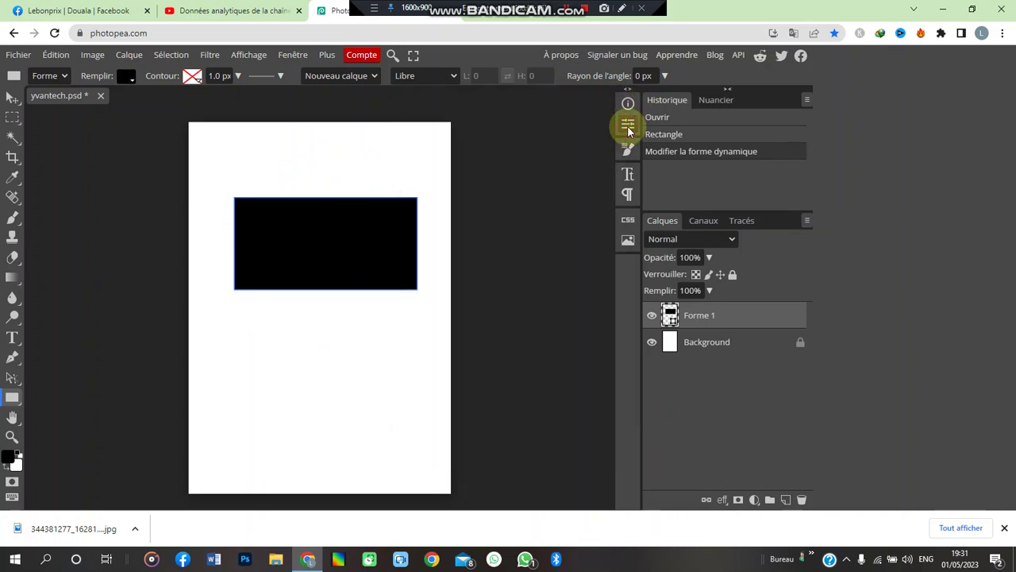
- Add a gradient overlay layer style to the rectangle, keeping its settings dialog clear of the canvas
{"action": "left_click", "coordinate": [723, 500]}
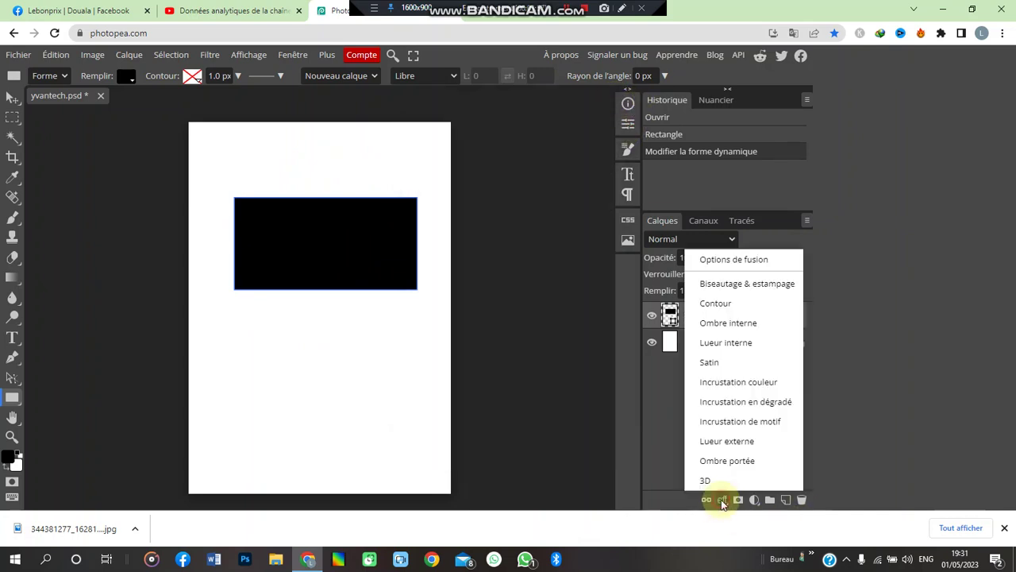
{"action": "left_click", "coordinate": [735, 402]}
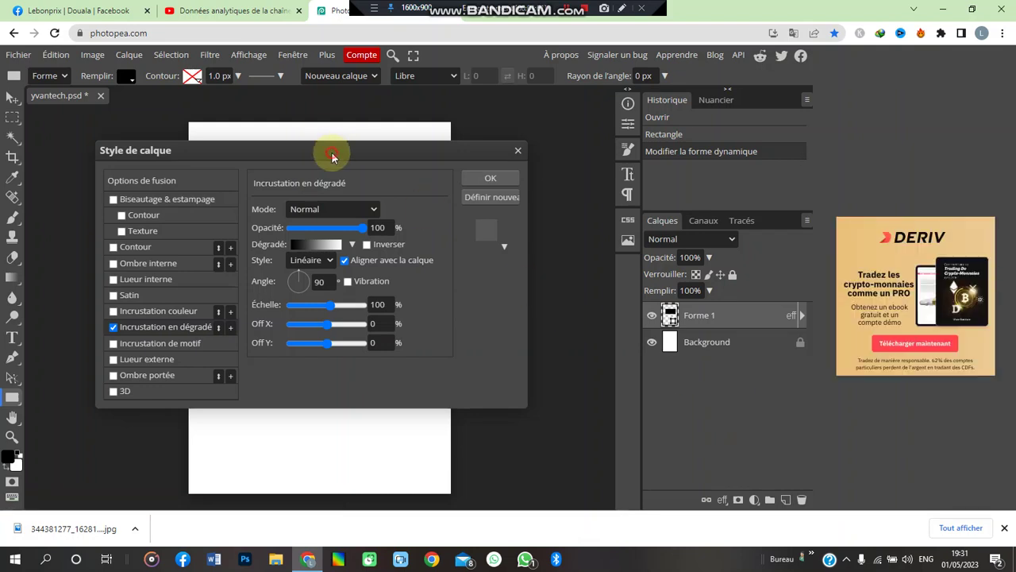
{"action": "left_click_drag", "start_coordinate": [332, 152], "coordinate": [532, 146]}
{"action": "left_click_drag", "start_coordinate": [652, 166], "coordinate": [814, 147]}
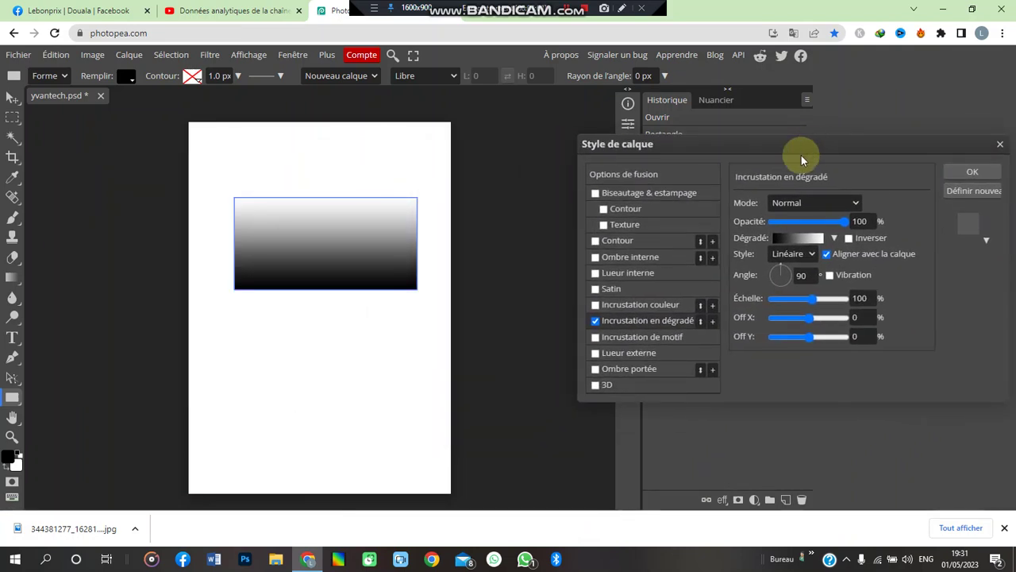
- Edit the overlay gradient and change its black starting color stop to a medium red
{"action": "left_click", "coordinate": [789, 239]}
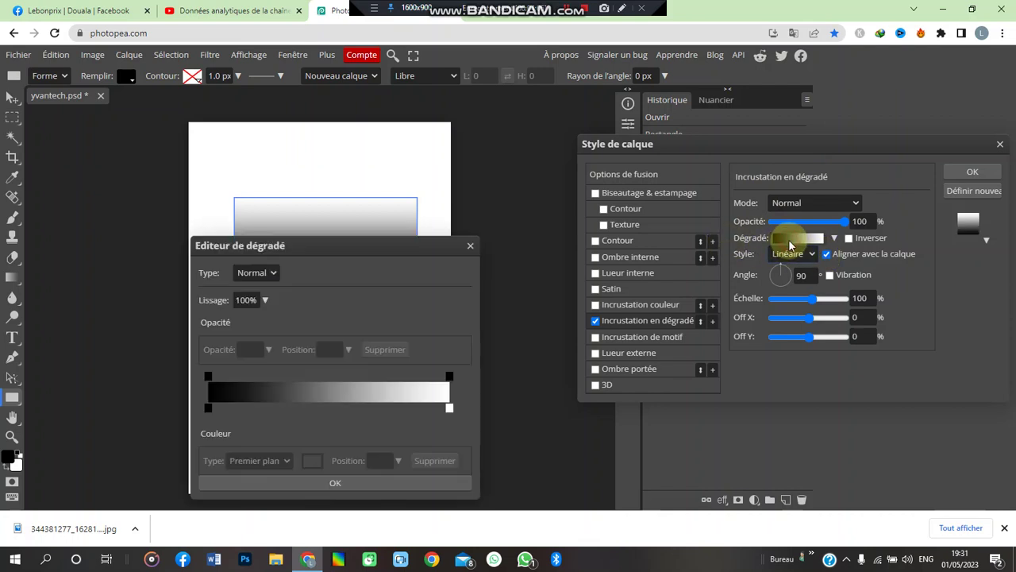
{"action": "left_click_drag", "start_coordinate": [377, 251], "coordinate": [748, 245]}
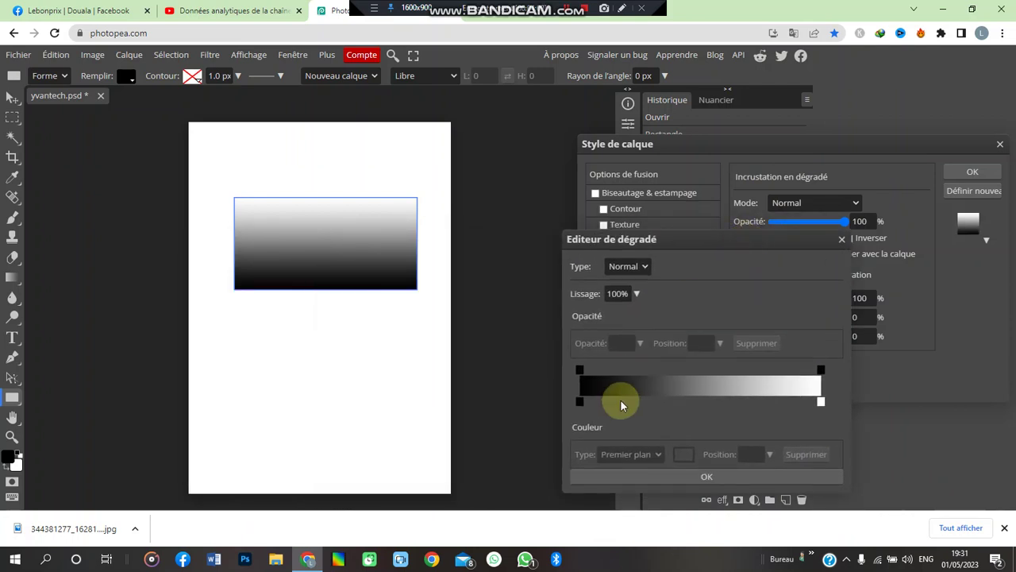
{"action": "left_click", "coordinate": [581, 401]}
{"action": "double_click", "coordinate": [581, 402]}
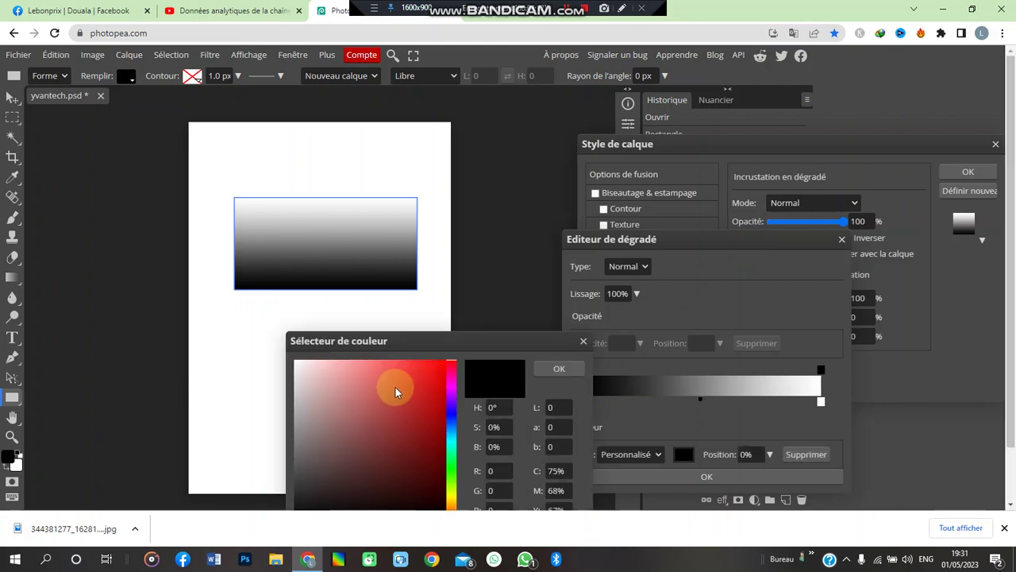
{"action": "left_click", "coordinate": [394, 392]}
{"action": "left_click", "coordinate": [556, 368]}
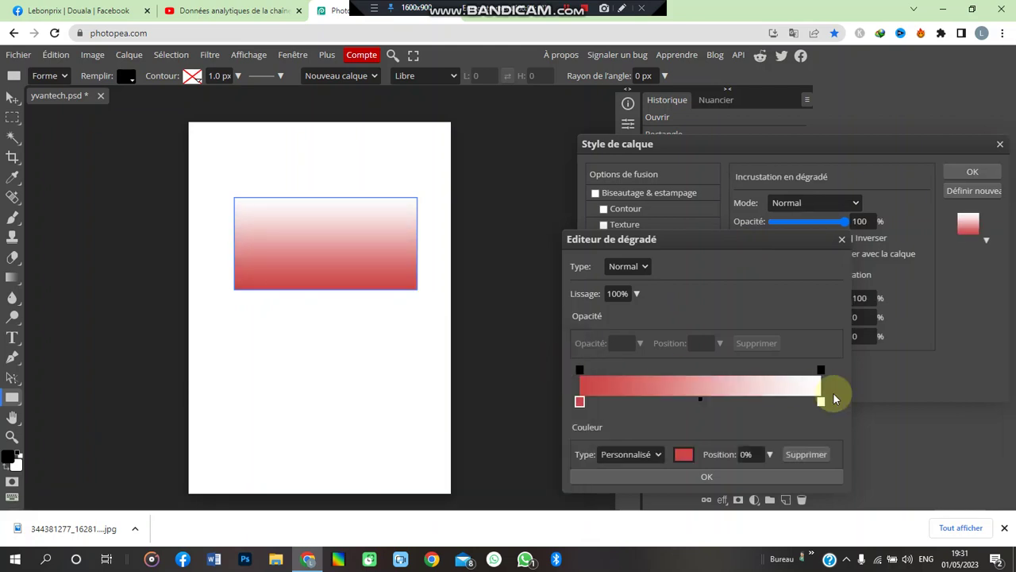
- Change the gradient's white end stop to teal, accept the gradient, and set the overlay angle to 147°
{"action": "left_click", "coordinate": [822, 401]}
{"action": "double_click", "coordinate": [821, 401]}
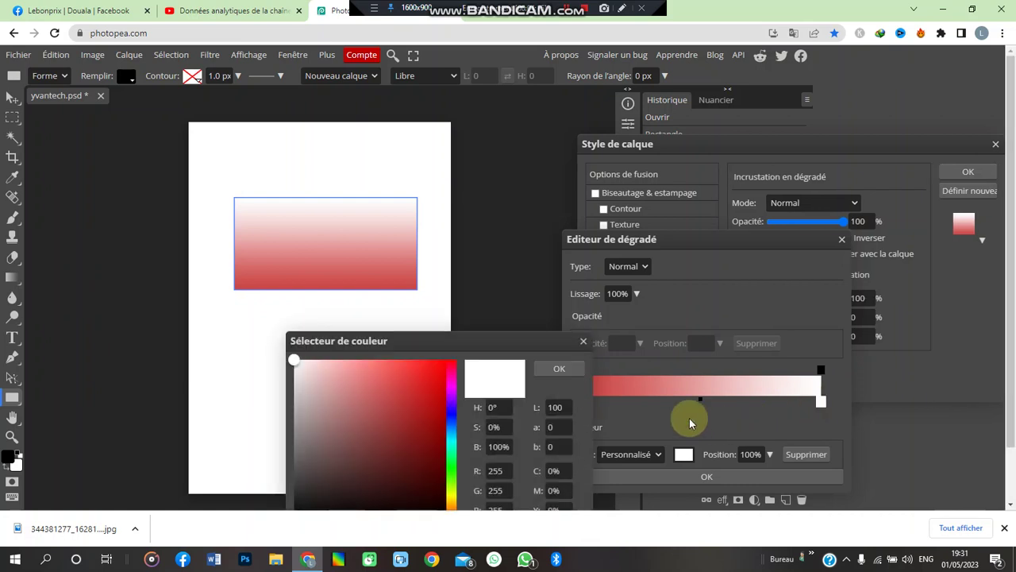
{"action": "left_click", "coordinate": [452, 443]}
{"action": "left_click", "coordinate": [383, 397]}
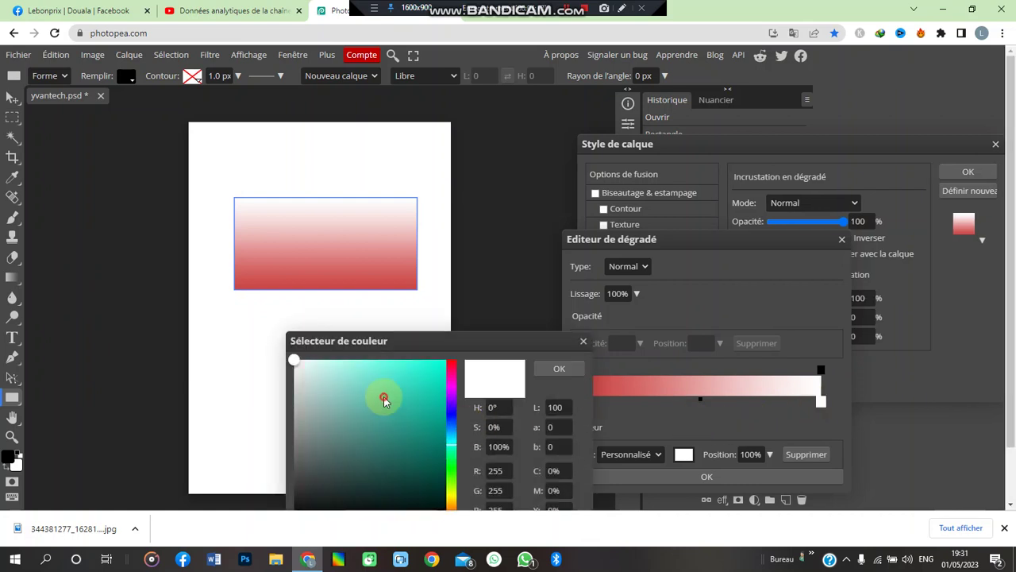
{"action": "left_click", "coordinate": [559, 368]}
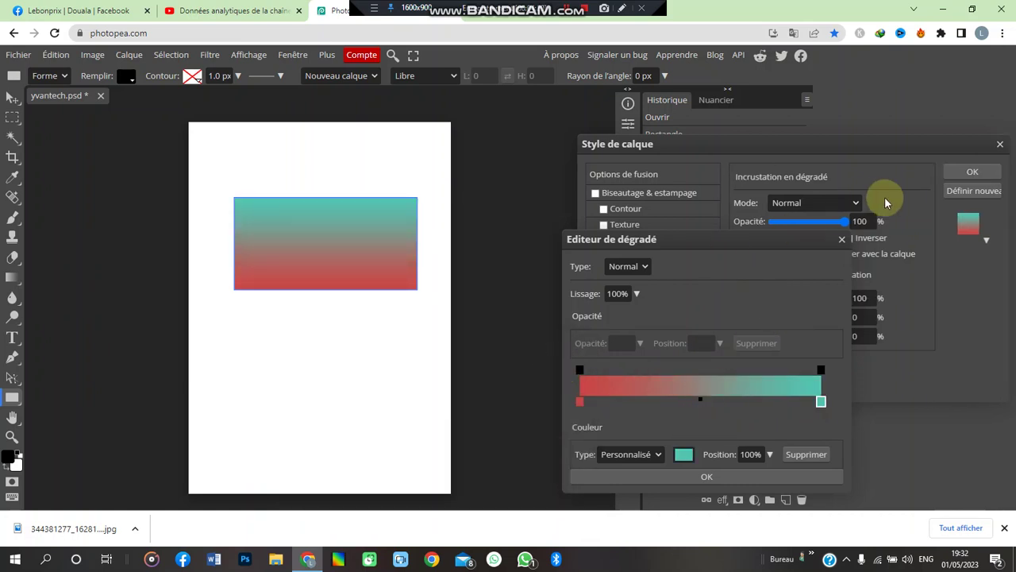
{"action": "left_click", "coordinate": [711, 476]}
{"action": "left_click", "coordinate": [776, 275]}
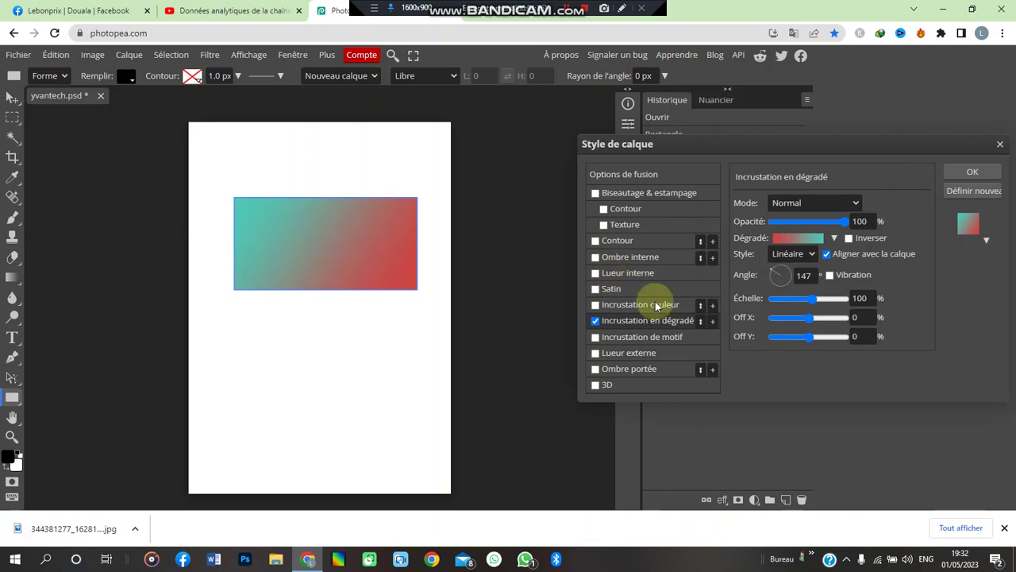
- Add a thin black outside stroke with normal blending and 100% opacity to the rectangle, and apply the layer style
{"action": "left_click", "coordinate": [639, 242]}
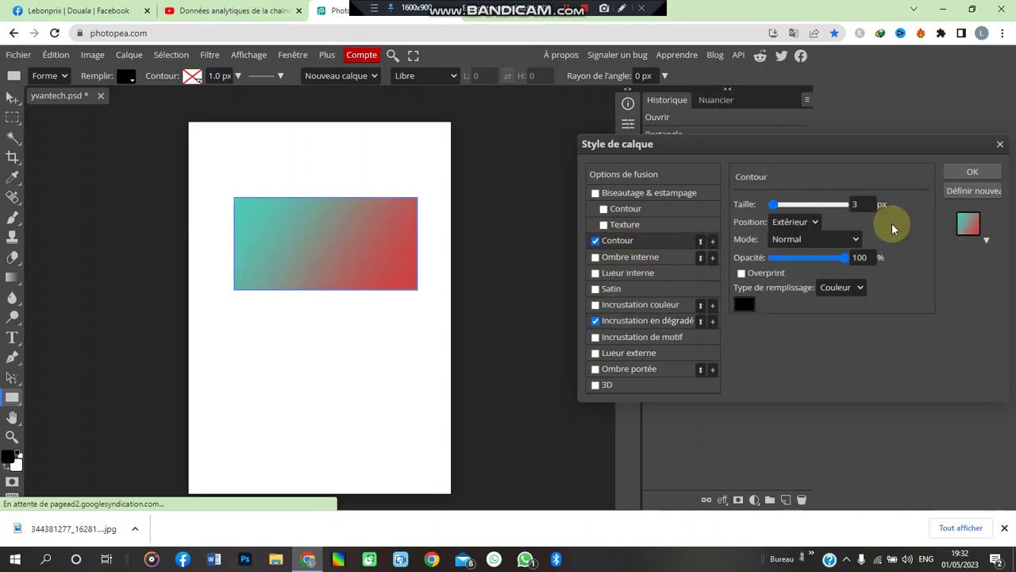
{"action": "mouse_move", "coordinate": [787, 206]}
{"action": "left_mouse_down"}
{"action": "mouse_move", "coordinate": [823, 206]}
{"action": "mouse_move", "coordinate": [782, 204]}
{"action": "left_mouse_up"}
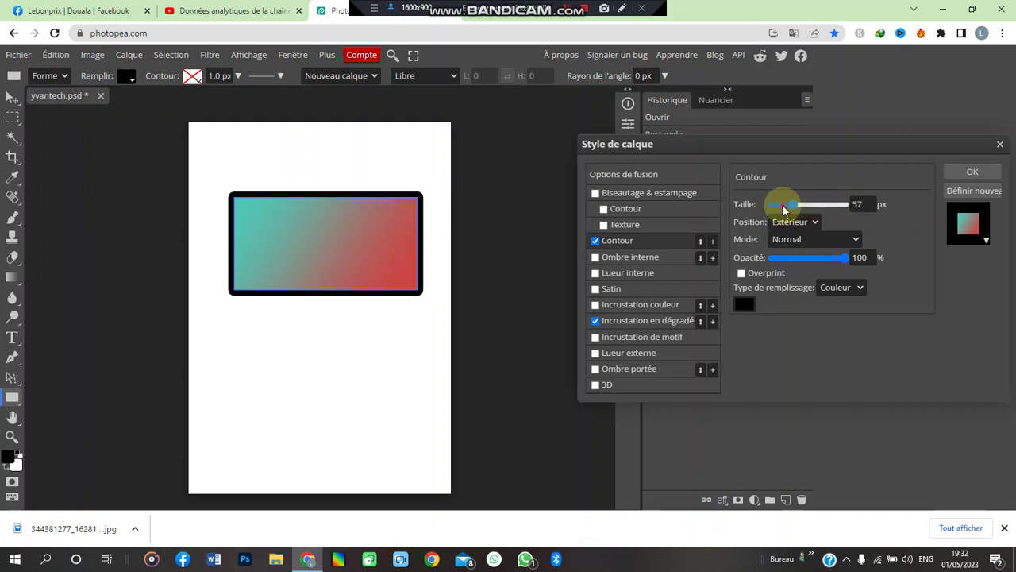
{"action": "left_click", "coordinate": [976, 174]}
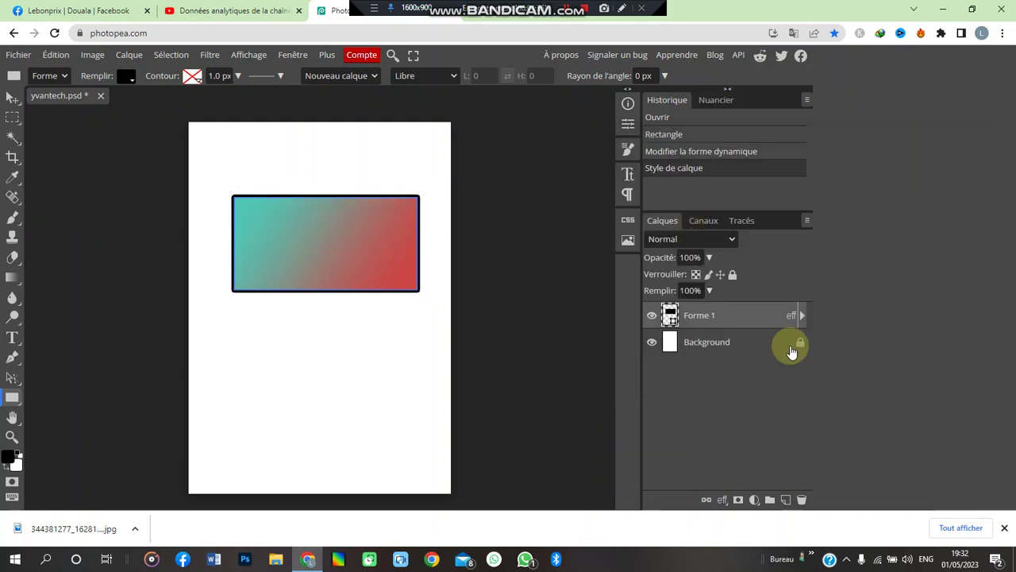
- Add a pixel mask to the rectangle's layer and hide its upper-right edge with a black brush of about 435 px
{"action": "left_click", "coordinate": [738, 501]}
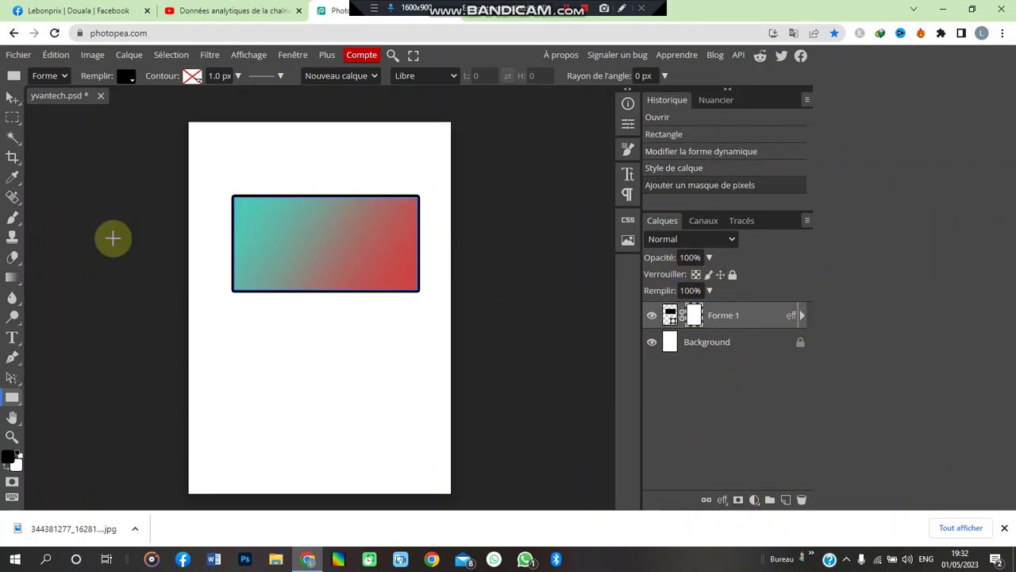
{"action": "left_click", "coordinate": [12, 217]}
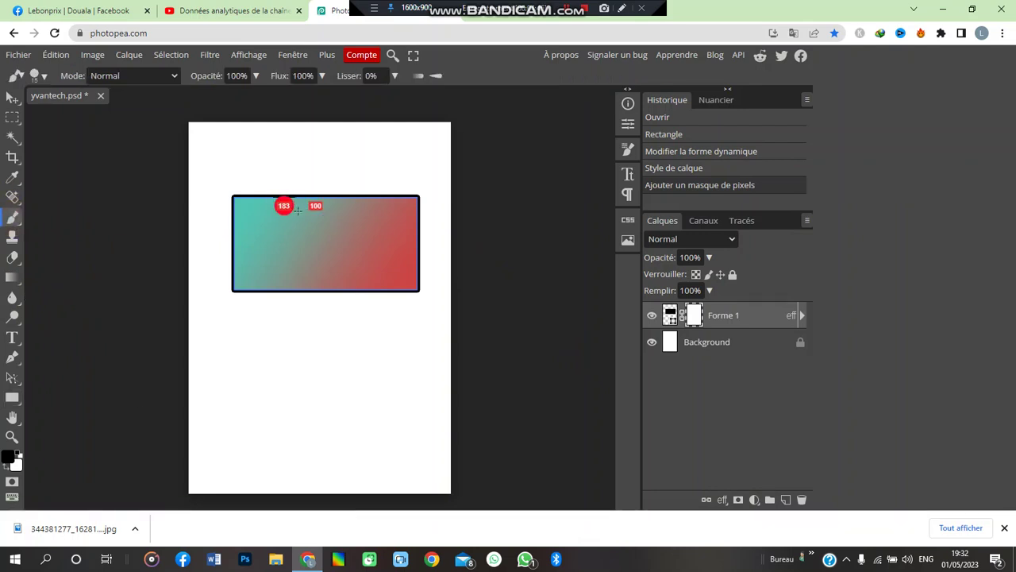
{"action": "mouse_move", "coordinate": [324, 222]}
{"action": "left_mouse_down"}
{"action": "mouse_move", "coordinate": [340, 194]}
{"action": "mouse_move", "coordinate": [416, 202]}
{"action": "left_mouse_up"}
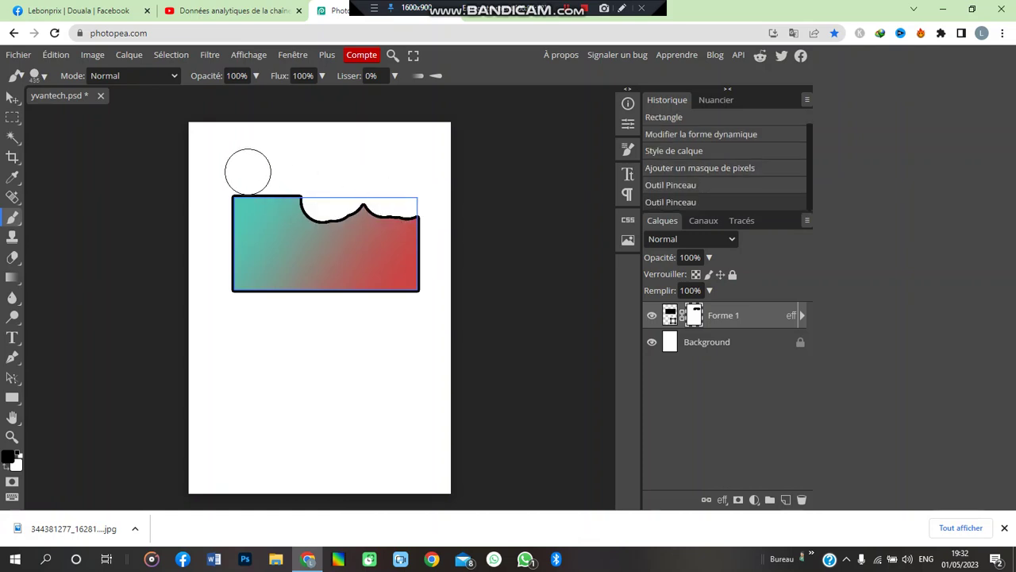
{"action": "left_click", "coordinate": [11, 97]}
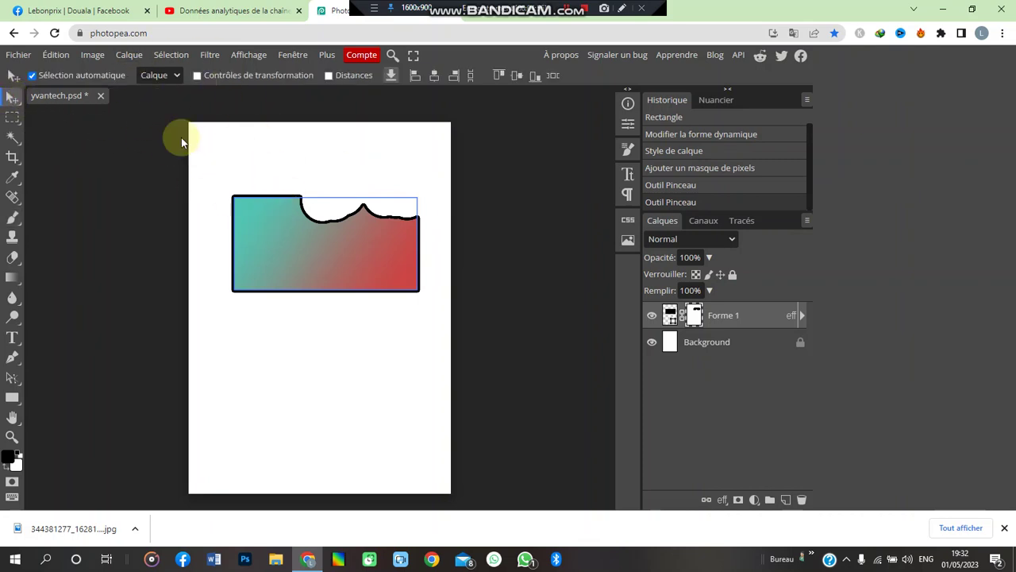
- Export the document as a JPG named yvantech at 2480 × 3508 px and 95% quality
{"action": "left_click", "coordinate": [19, 54]}
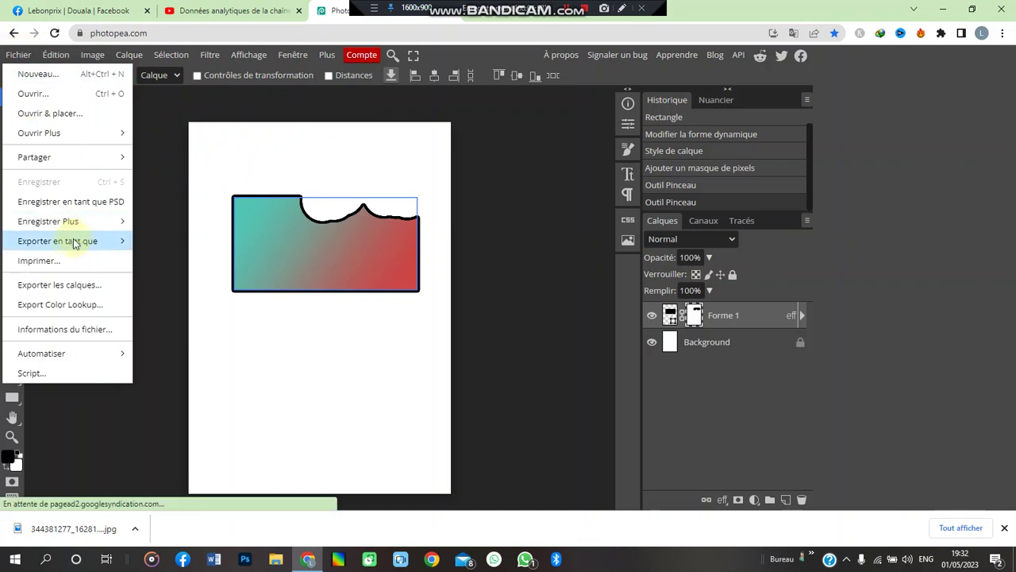
{"action": "mouse_move", "coordinate": [89, 229]}
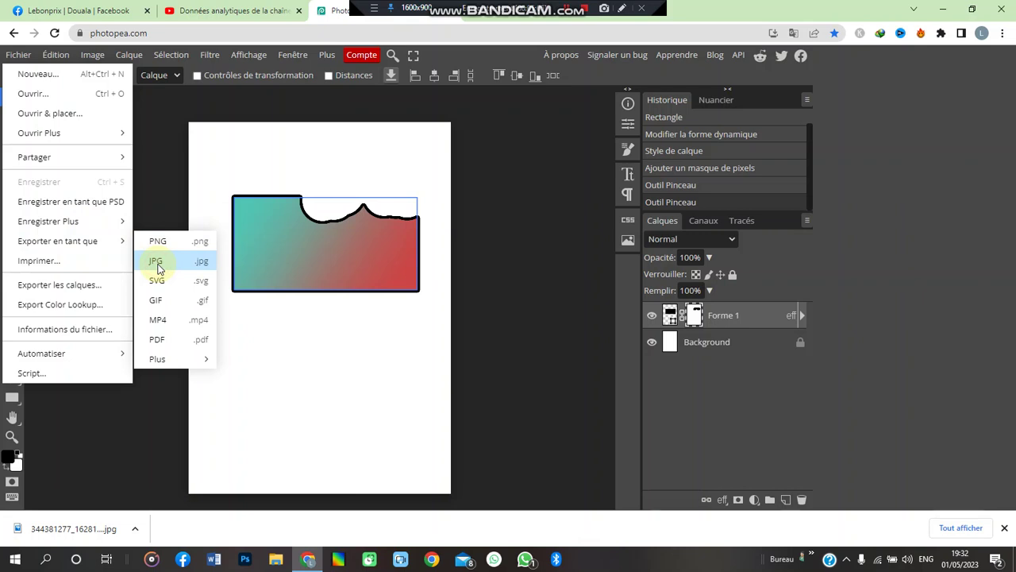
{"action": "left_click", "coordinate": [162, 259]}
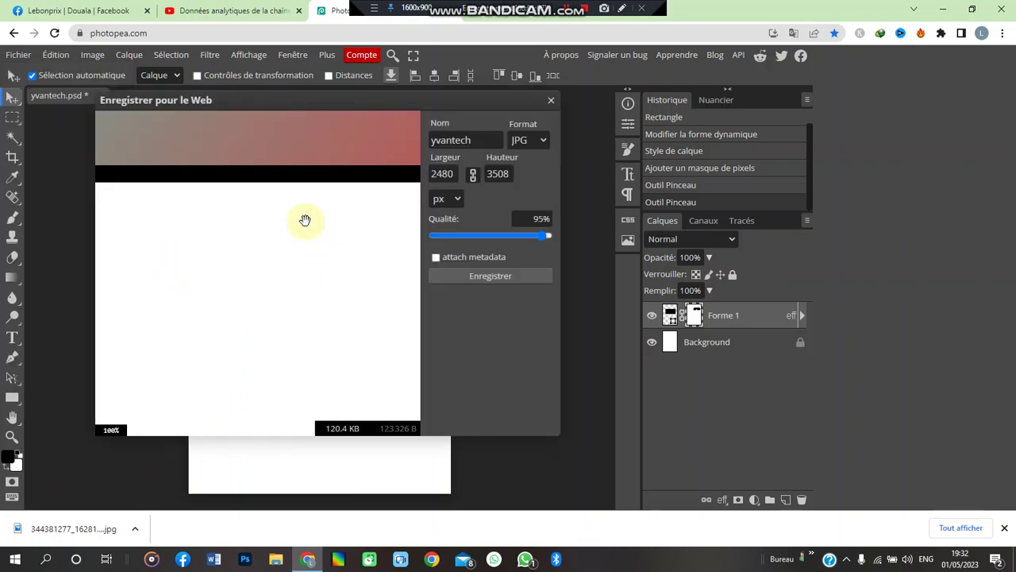
{"action": "scroll", "coordinate": [254, 317], "scroll_direction": "down", "scroll_amount": 5}
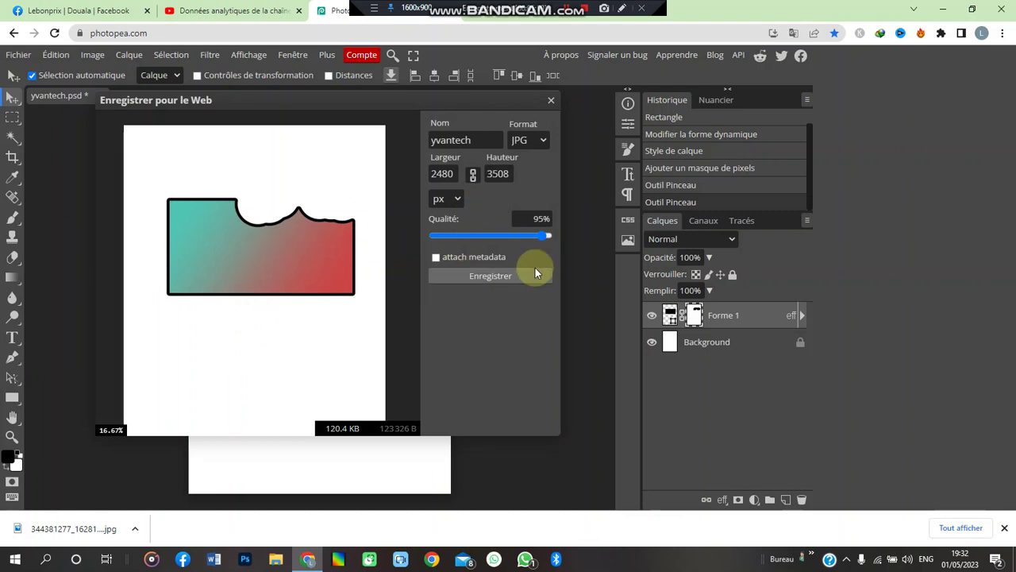
{"action": "left_click", "coordinate": [492, 277]}
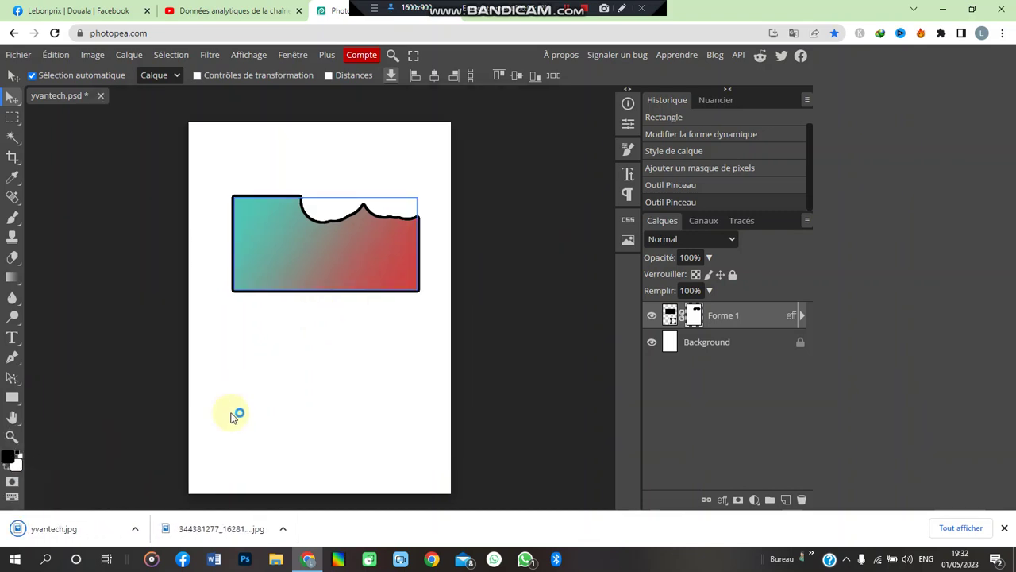
- Open the exported yvantech.jpg in the Photos viewer, inspect the picture, and close the viewer
{"action": "left_click", "coordinate": [16, 529]}
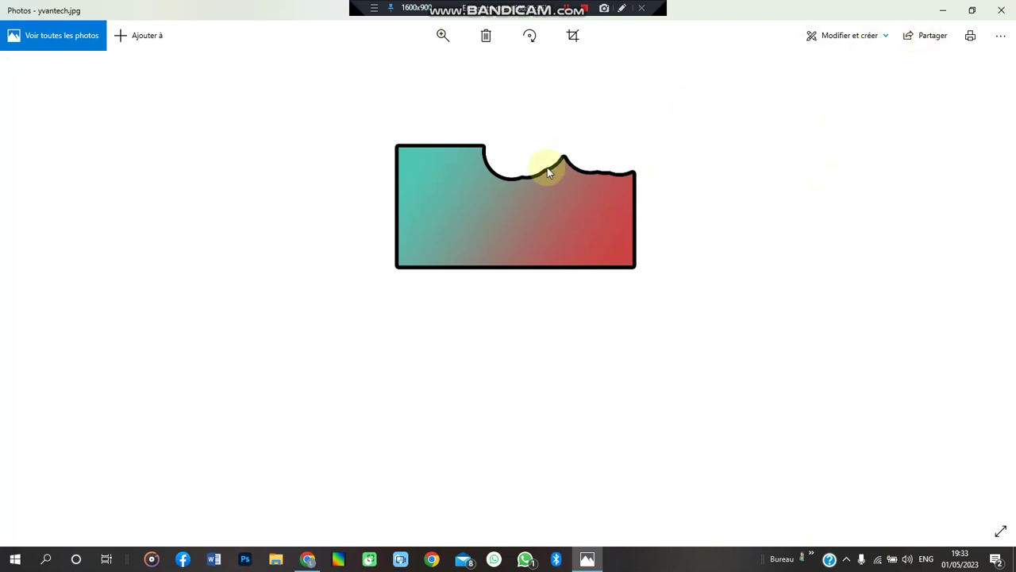
{"action": "scroll", "coordinate": [547, 169], "scroll_direction": "up", "scroll_amount": 1}
{"action": "scroll", "coordinate": [547, 169], "scroll_direction": "down", "scroll_amount": 1}
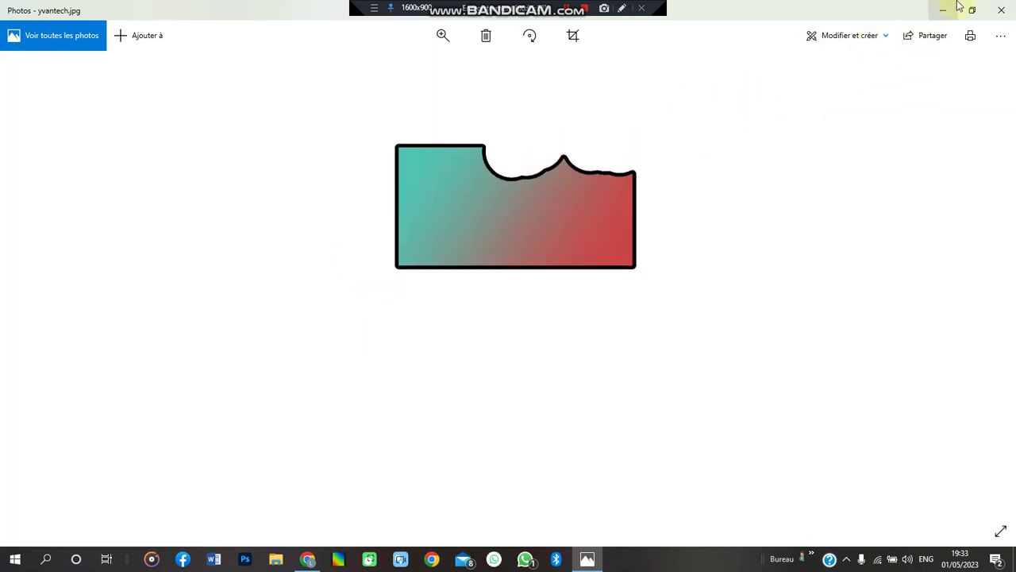
{"action": "left_click", "coordinate": [1004, 9]}
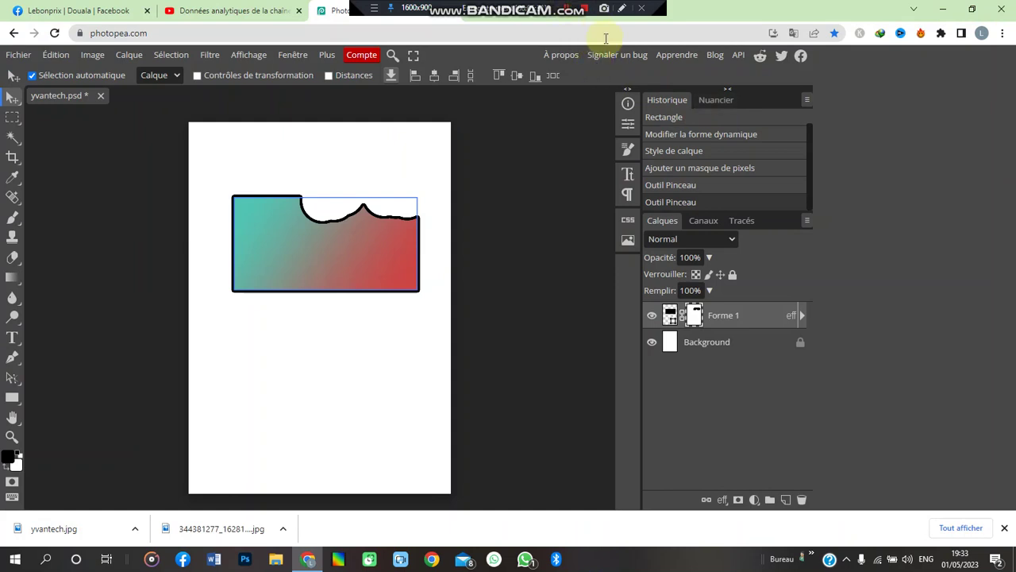